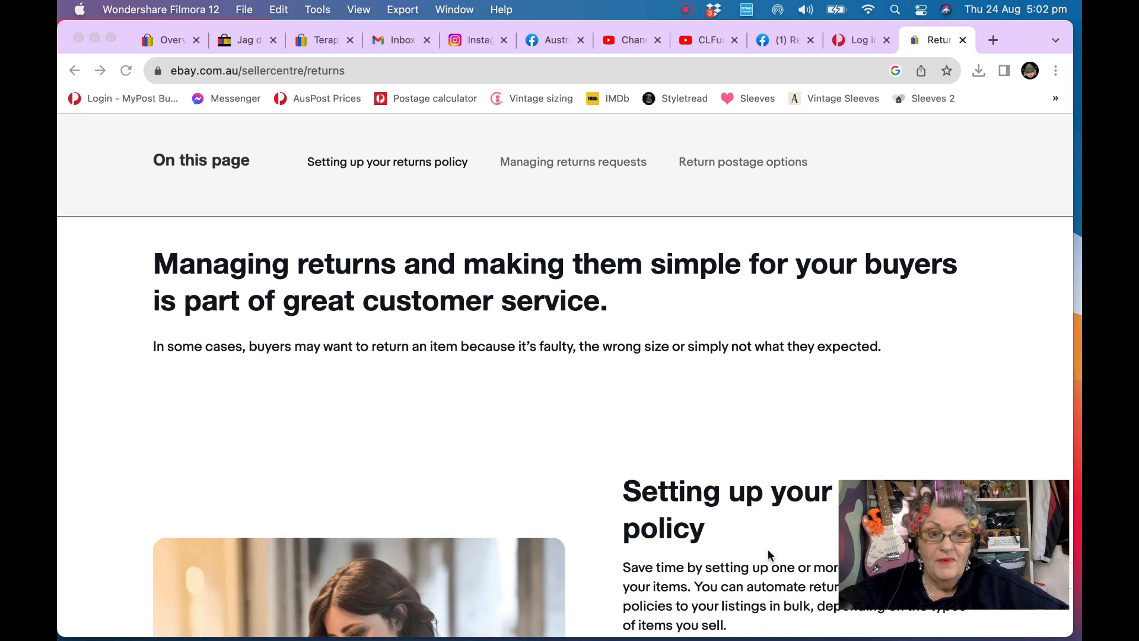
Read the seller centre guidance on setting up a returns policy.
{"action": "scroll", "coordinate": [768, 552], "scroll_direction": "up", "scroll_amount": 3}
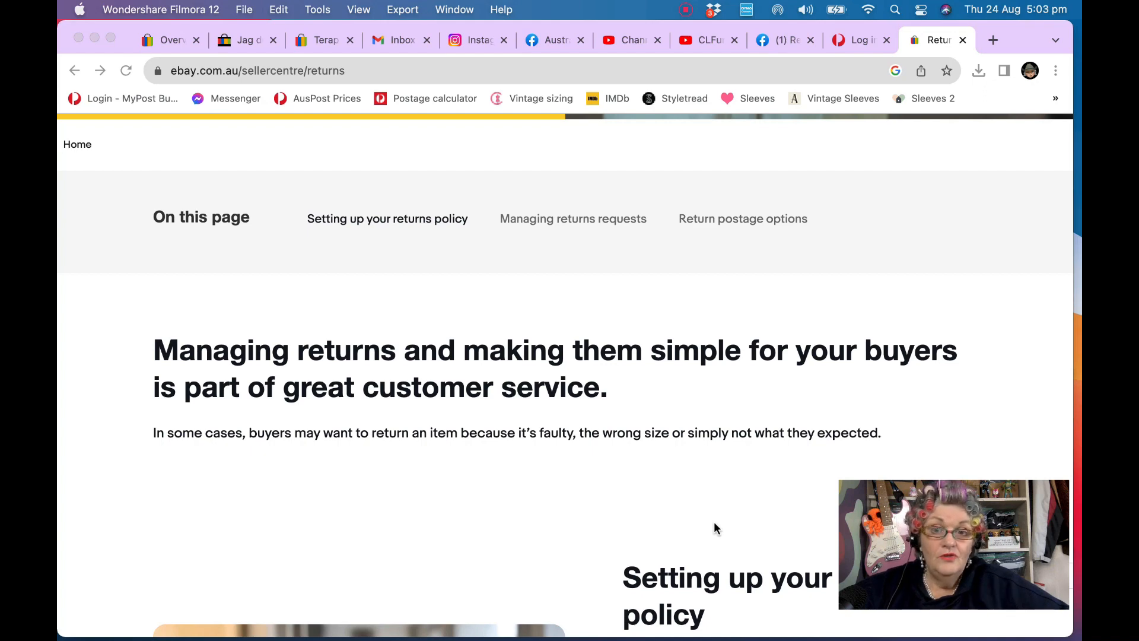
{"action": "scroll", "coordinate": [714, 522], "scroll_direction": "down", "scroll_amount": 5}
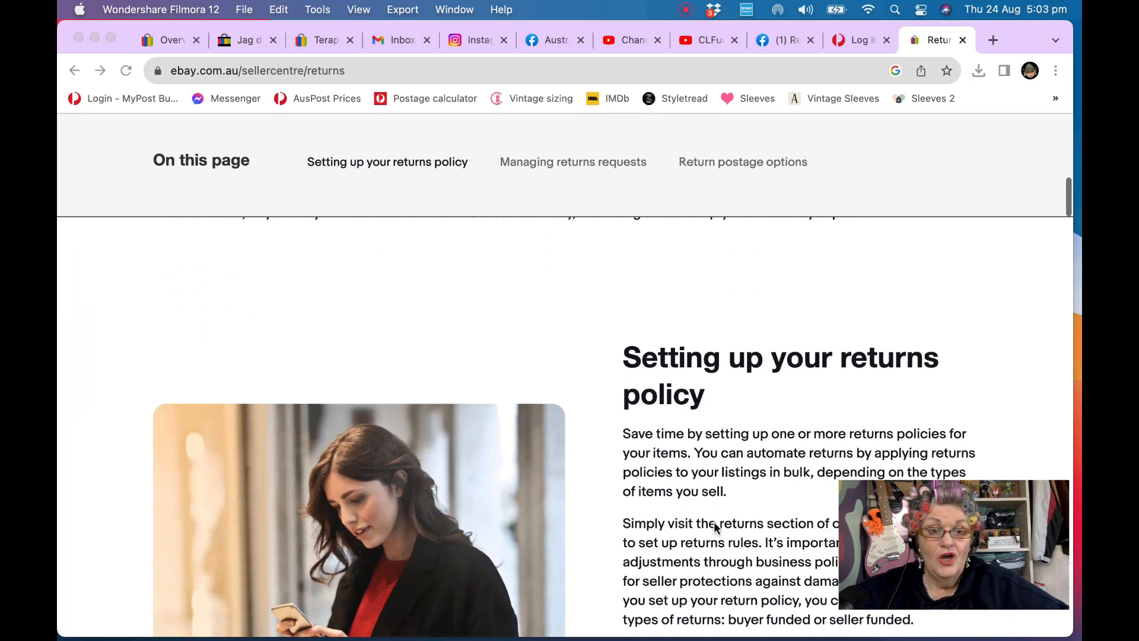
{"action": "scroll", "coordinate": [714, 522], "scroll_direction": "down", "scroll_amount": 3}
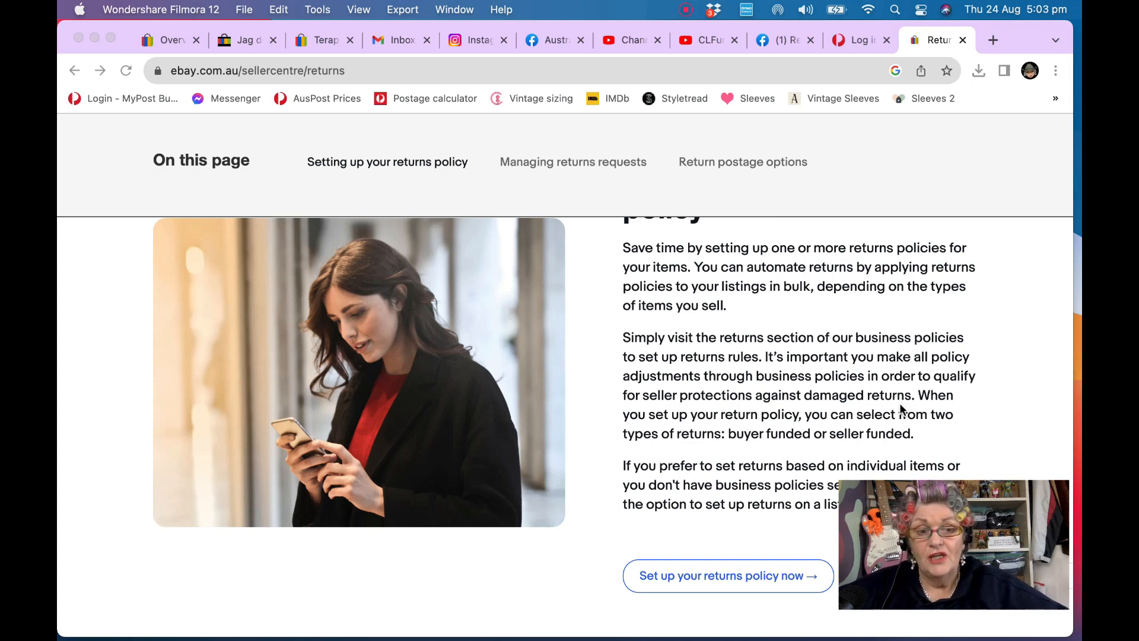
{"action": "scroll", "coordinate": [913, 424], "scroll_direction": "down", "scroll_amount": 3}
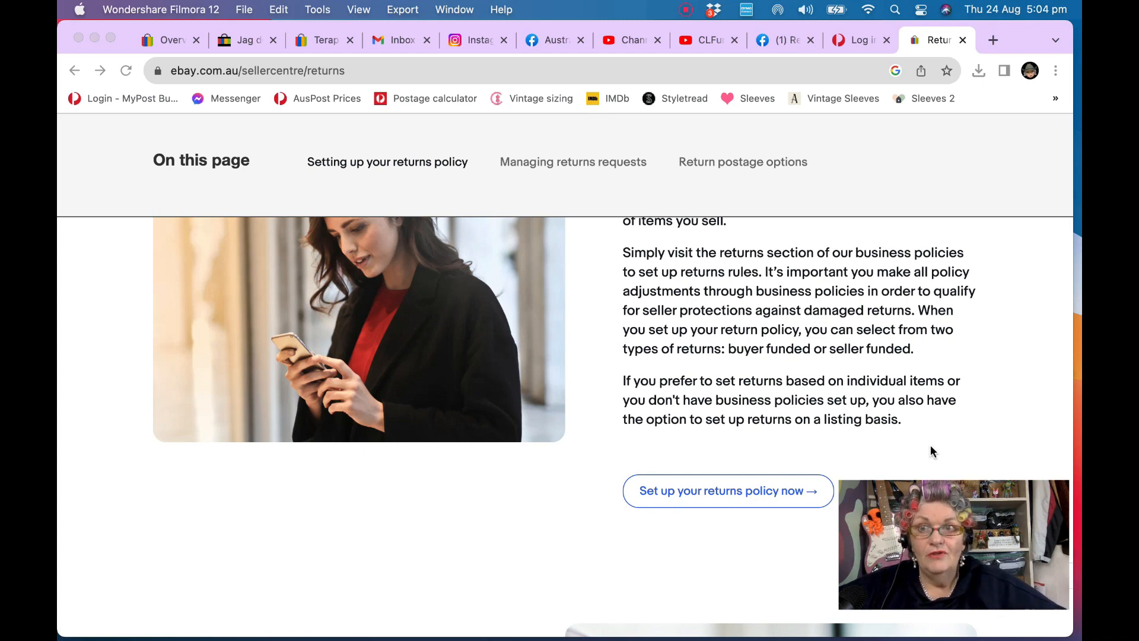
Open the Business Policies page from the account settings of the seller account.
{"action": "left_click", "coordinate": [170, 40]}
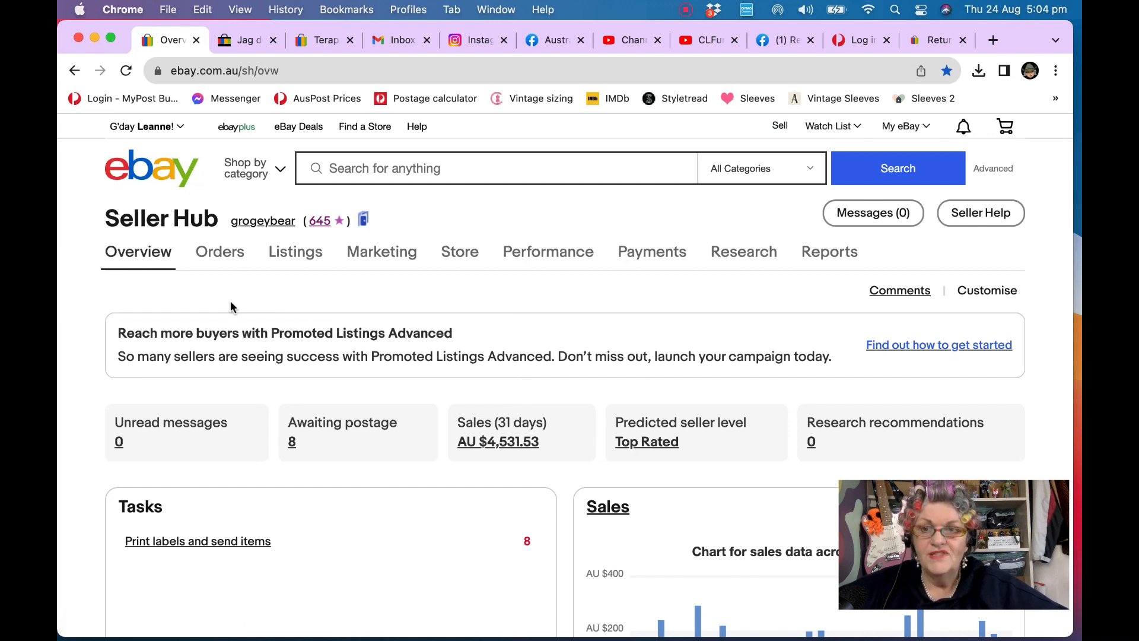
{"action": "mouse_move", "coordinate": [177, 129]}
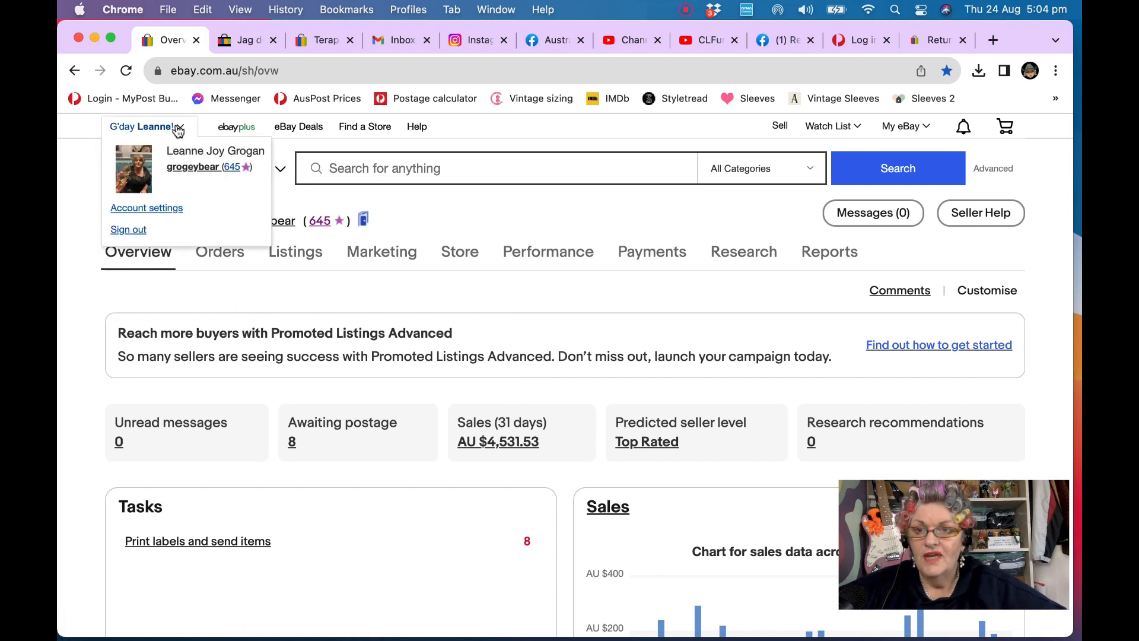
{"action": "left_click", "coordinate": [163, 209]}
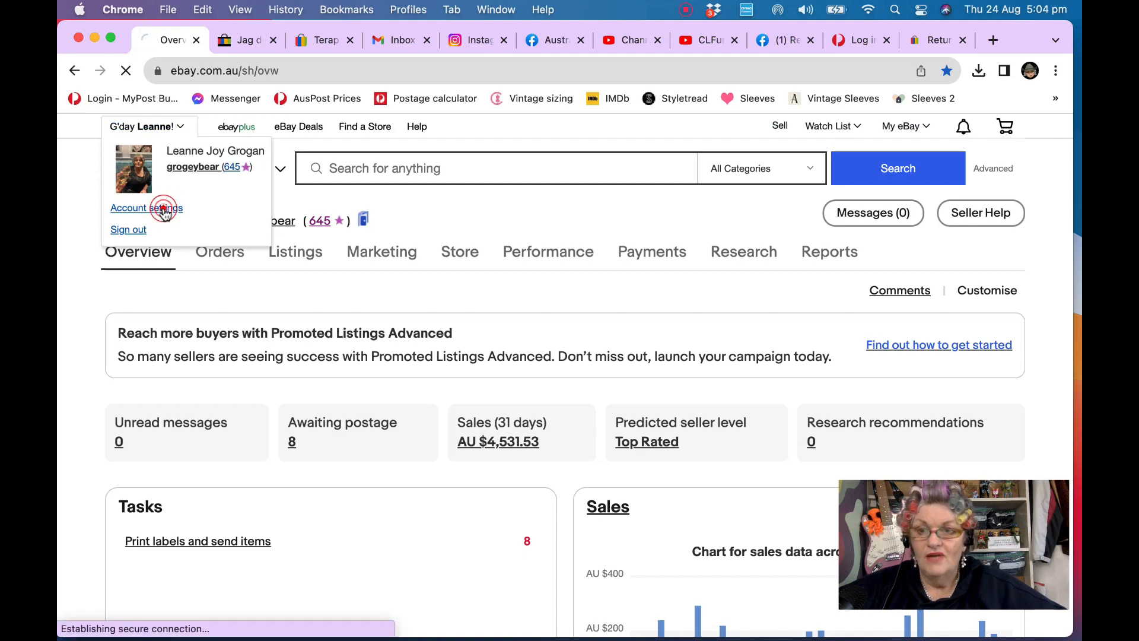
{"action": "scroll", "coordinate": [316, 522], "scroll_direction": "down", "scroll_amount": 5}
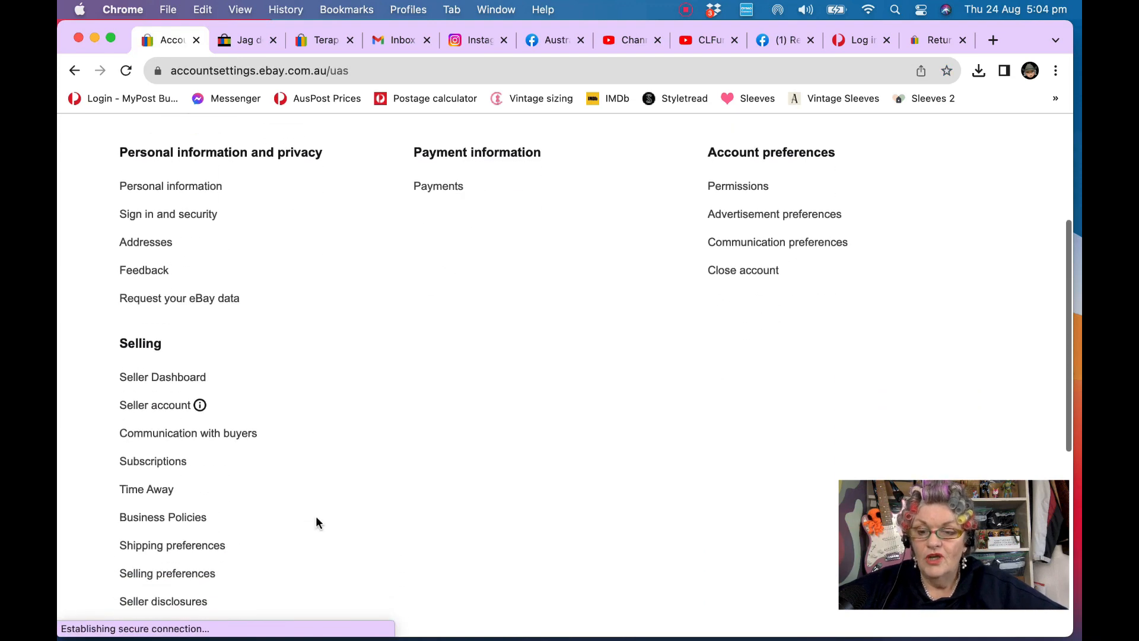
{"action": "scroll", "coordinate": [317, 522], "scroll_direction": "down", "scroll_amount": 3}
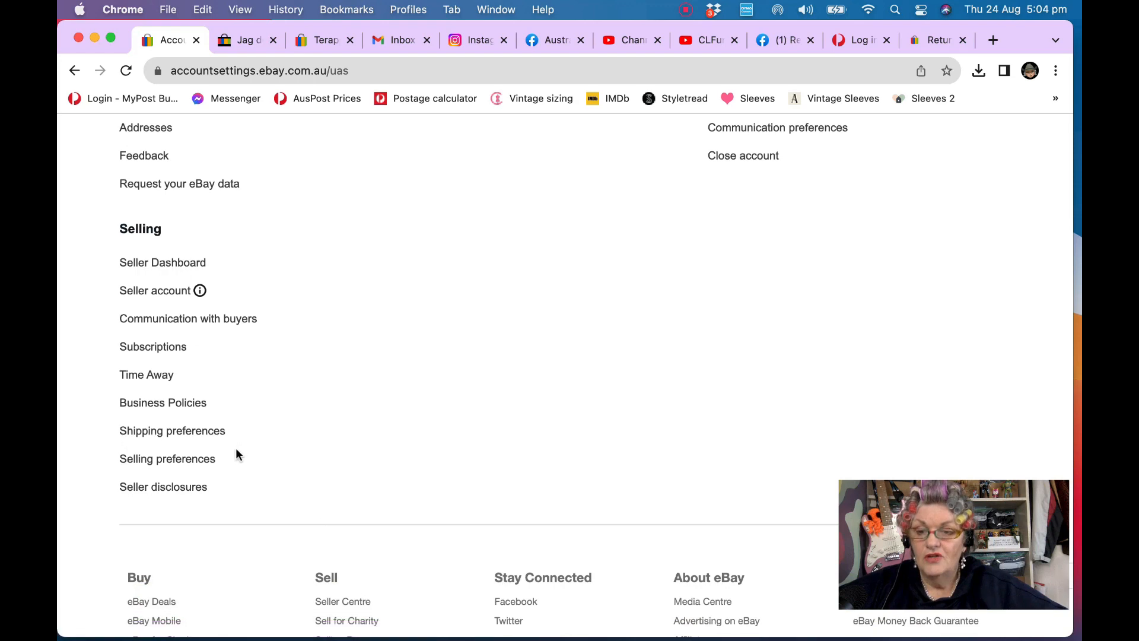
{"action": "left_click", "coordinate": [185, 404]}
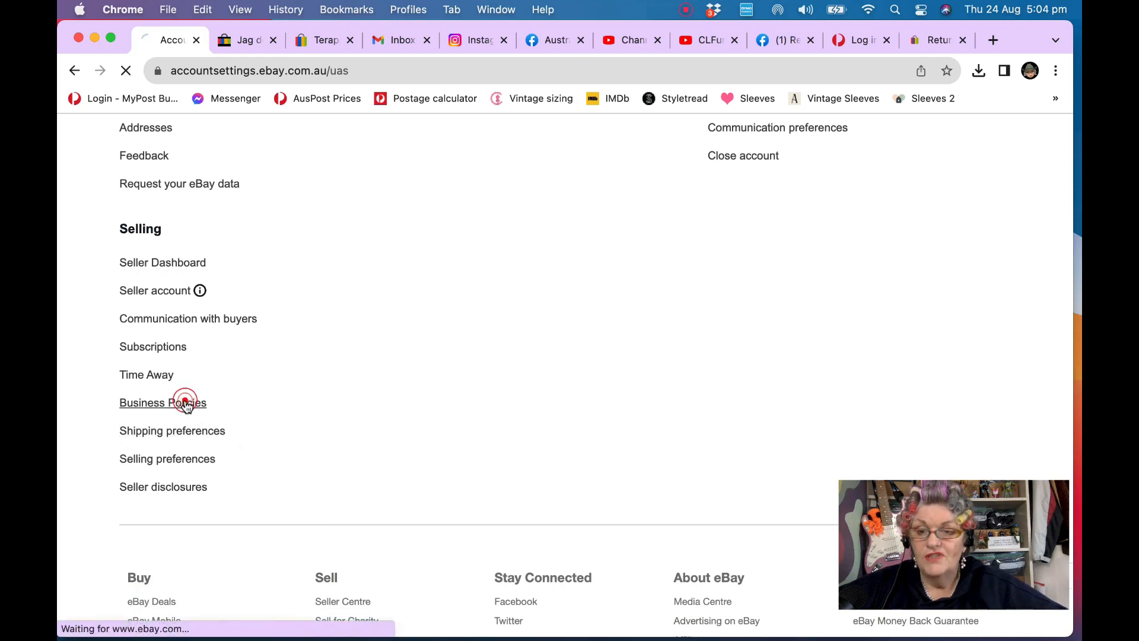
Show only the return policies and start creating a new return policy.
{"action": "scroll", "coordinate": [781, 403], "scroll_direction": "down", "scroll_amount": 2}
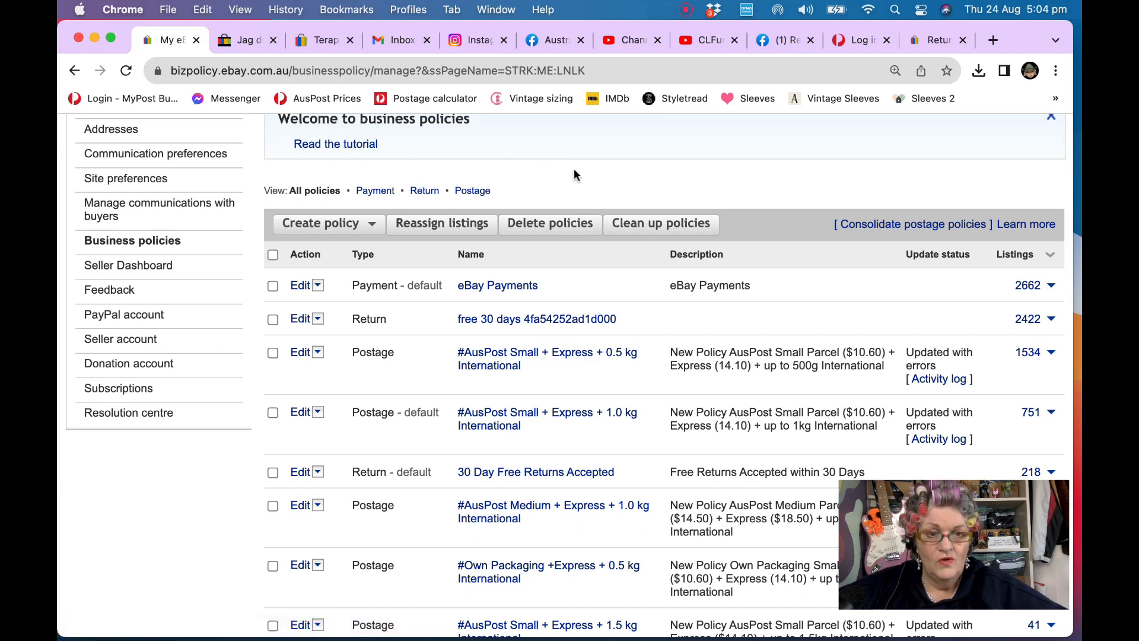
{"action": "left_click", "coordinate": [423, 190]}
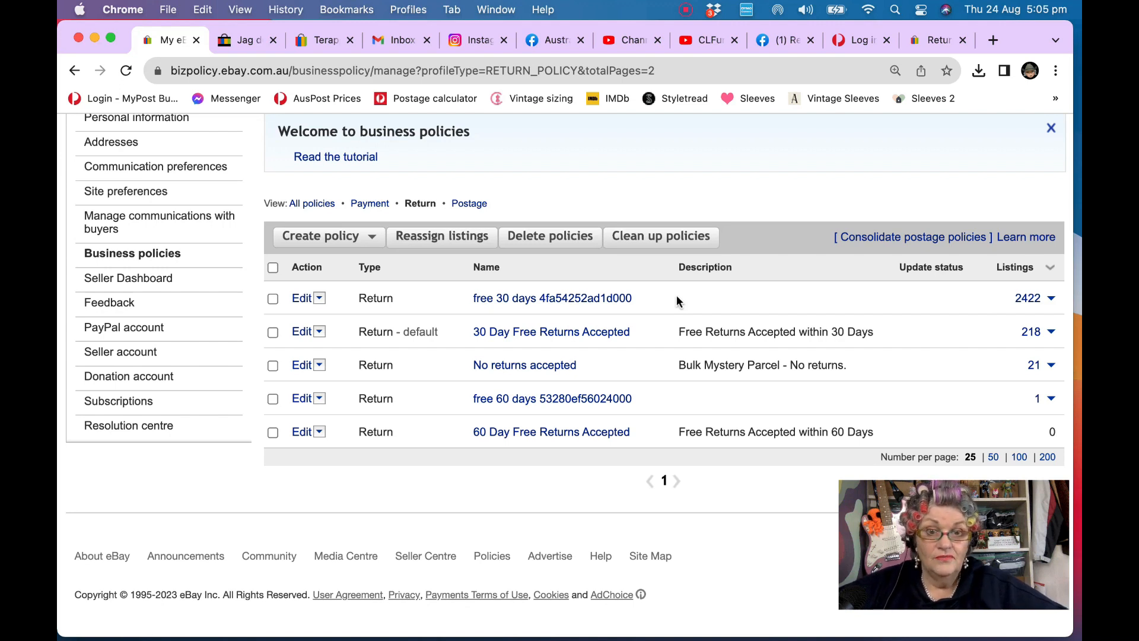
{"action": "left_click", "coordinate": [372, 239]}
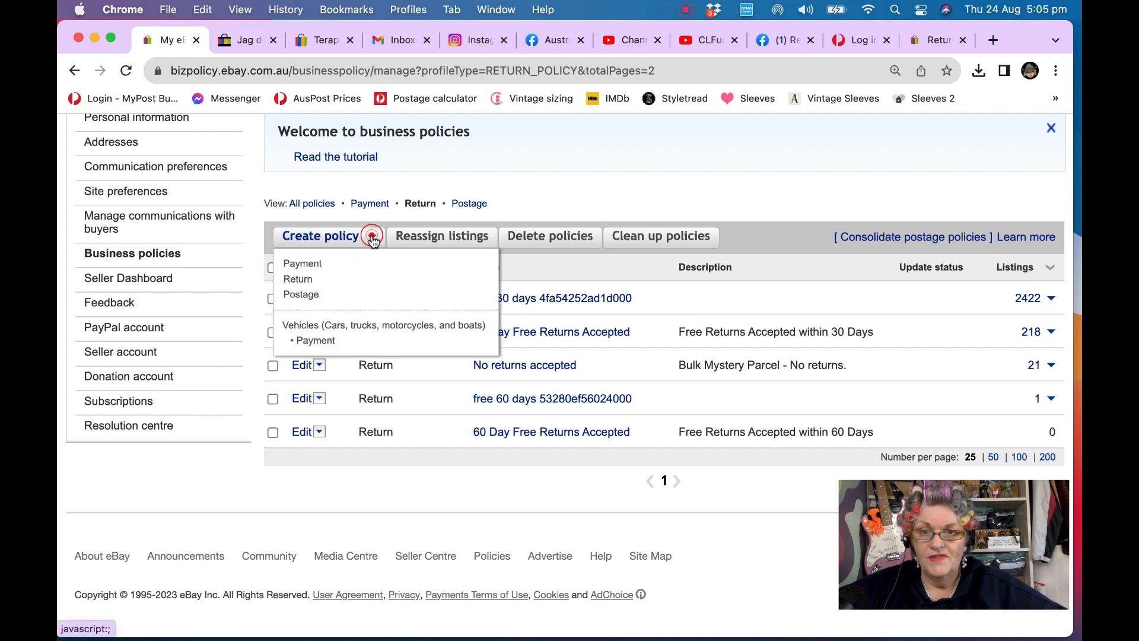
{"action": "left_click", "coordinate": [314, 280]}
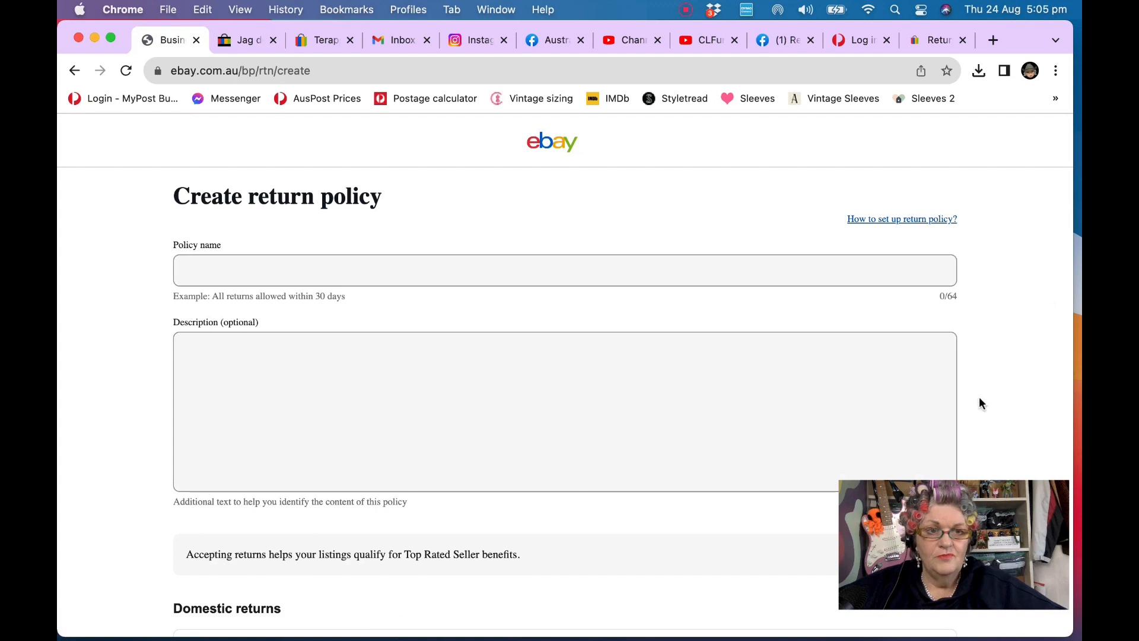
Name the new return policy "30 Day Return Policy".
{"action": "scroll", "coordinate": [979, 404], "scroll_direction": "down", "scroll_amount": 2}
{"action": "left_click", "coordinate": [370, 215]}
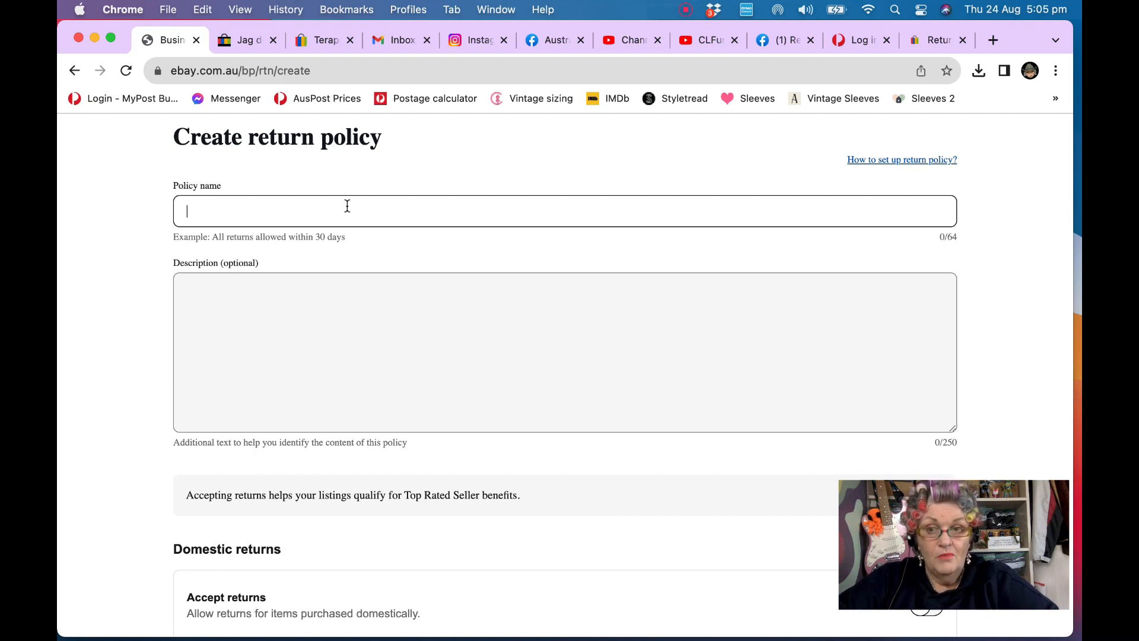
{"action": "type", "text": "30 "}
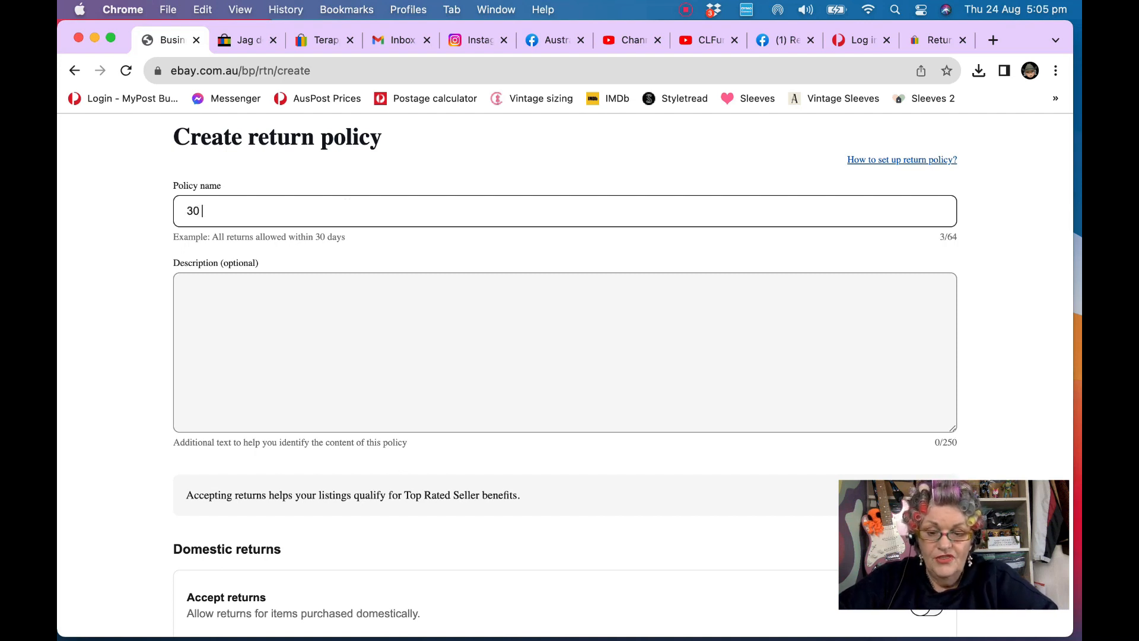
{"action": "type", "text": "Day Return Policy"}
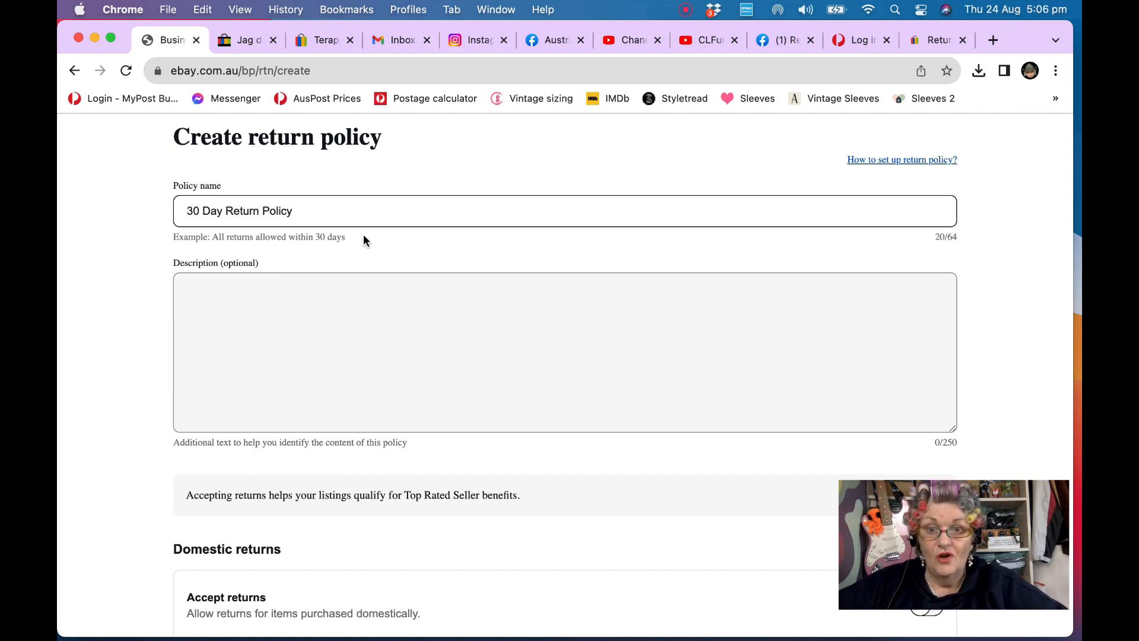
Describe the policy as free returns within 30 days, full refund with postage if faulty or misdescribed, purchase price only for poor fit or buyer's remorse.
{"action": "scroll", "coordinate": [363, 239], "scroll_direction": "down", "scroll_amount": 2}
{"action": "left_click", "coordinate": [295, 184]}
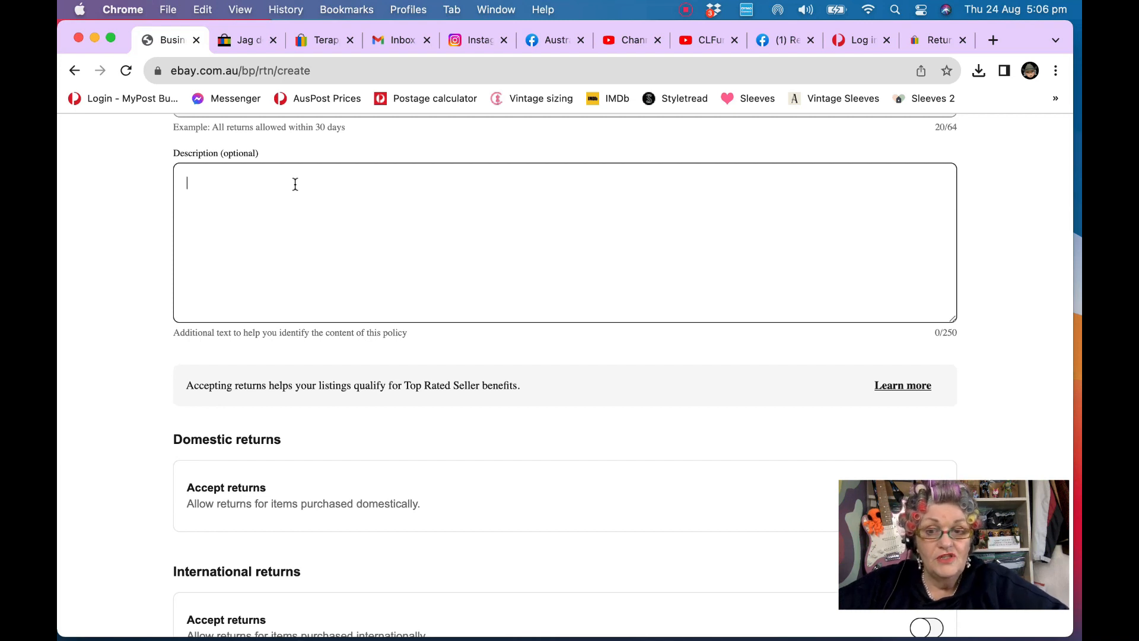
{"action": "left_click", "coordinate": [295, 184]}
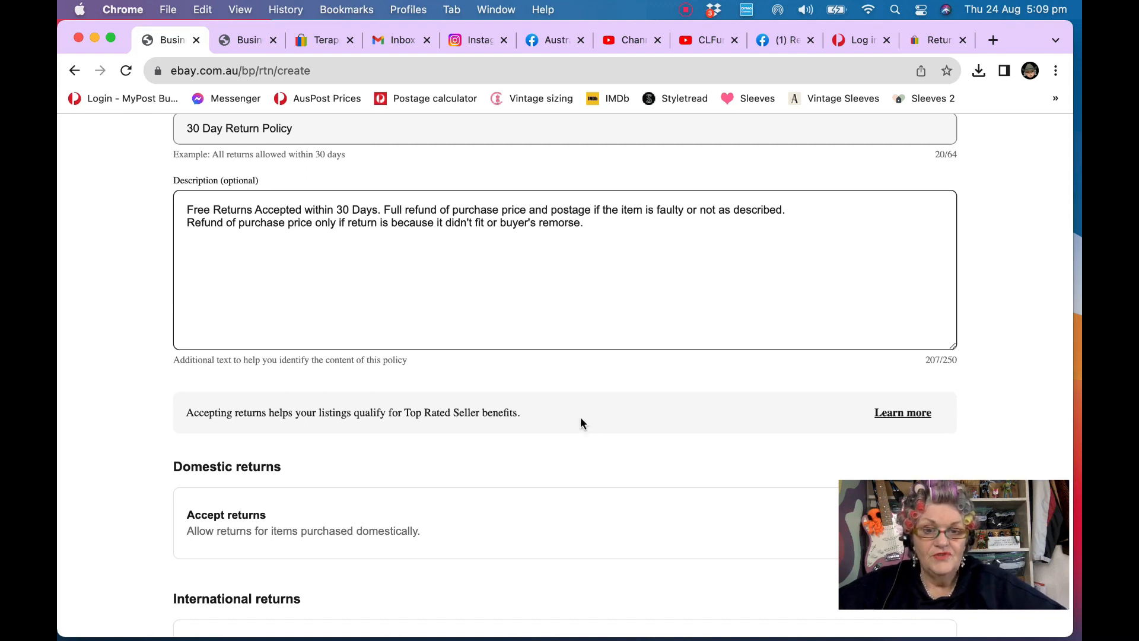
Accept domestic returns within 30 days and set the return postage to "Free for buyer, you pay".
{"action": "scroll", "coordinate": [593, 442], "scroll_direction": "down", "scroll_amount": 5}
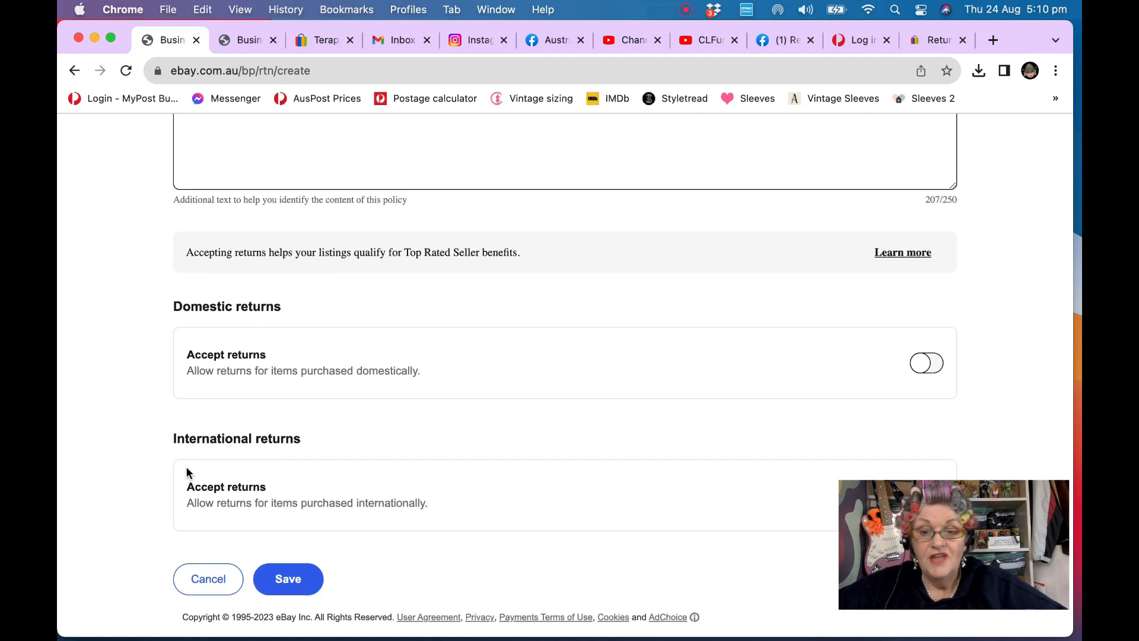
{"action": "left_click", "coordinate": [939, 368]}
{"action": "scroll", "coordinate": [958, 388], "scroll_direction": "down", "scroll_amount": 3}
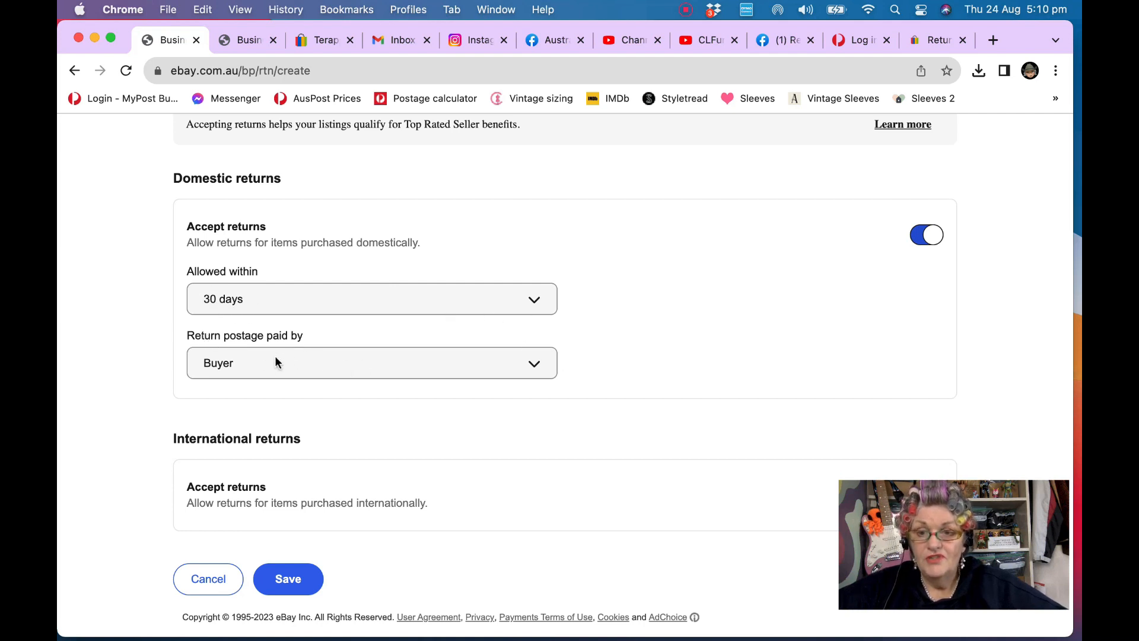
{"action": "left_click", "coordinate": [533, 363]}
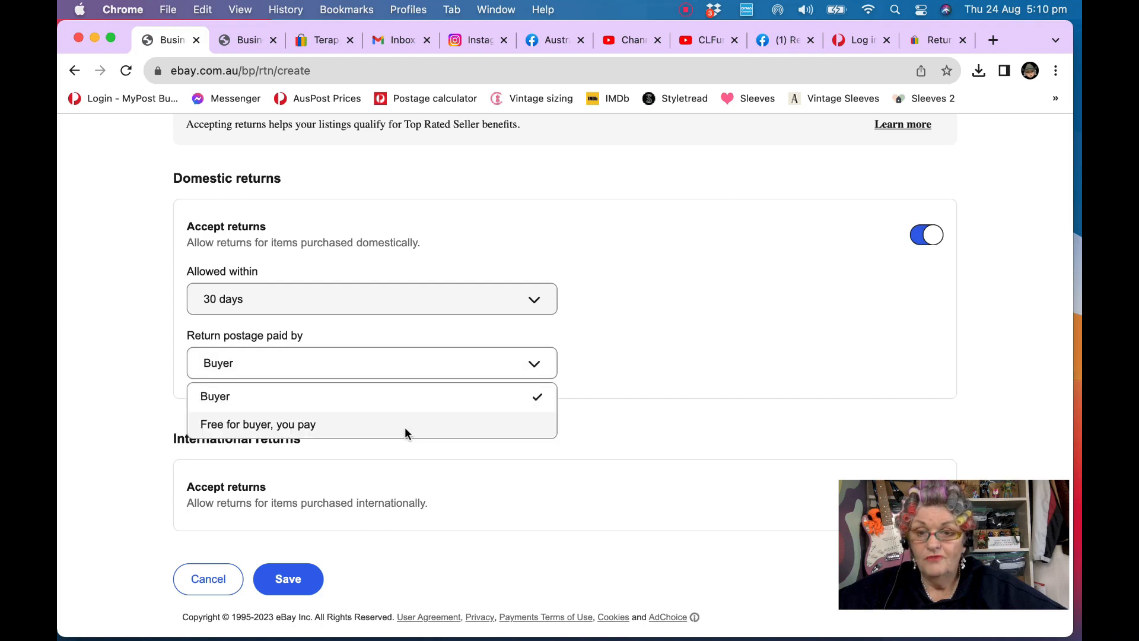
{"action": "left_click", "coordinate": [405, 426]}
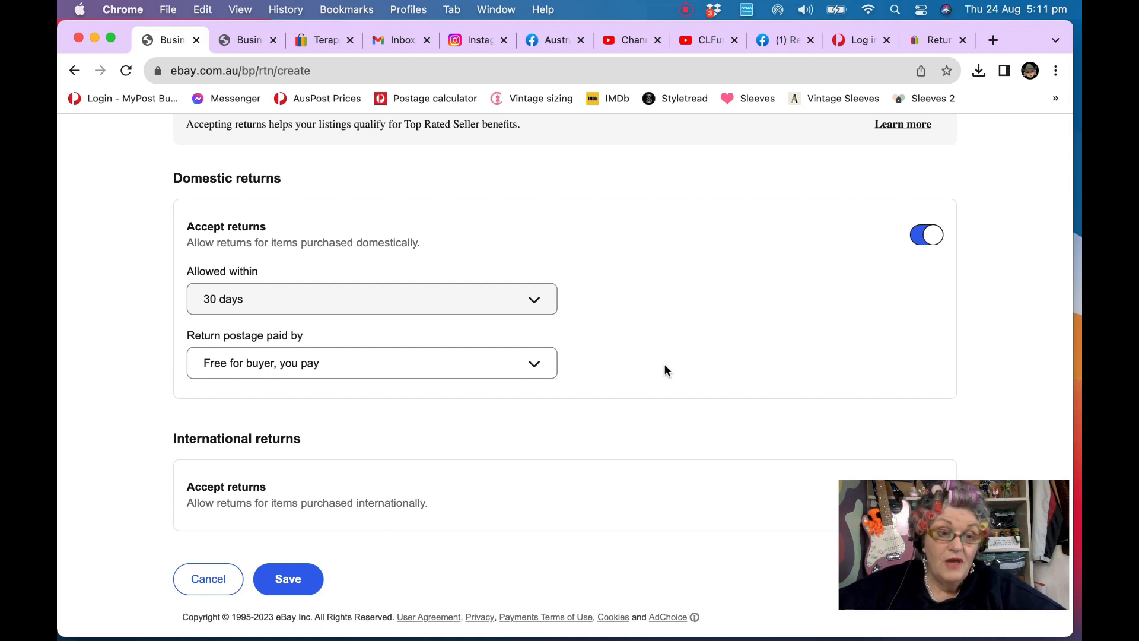
Accept international returns within 30 days with return postage paid by the buyer, and save the policy.
{"action": "scroll", "coordinate": [664, 364], "scroll_direction": "down", "scroll_amount": 1}
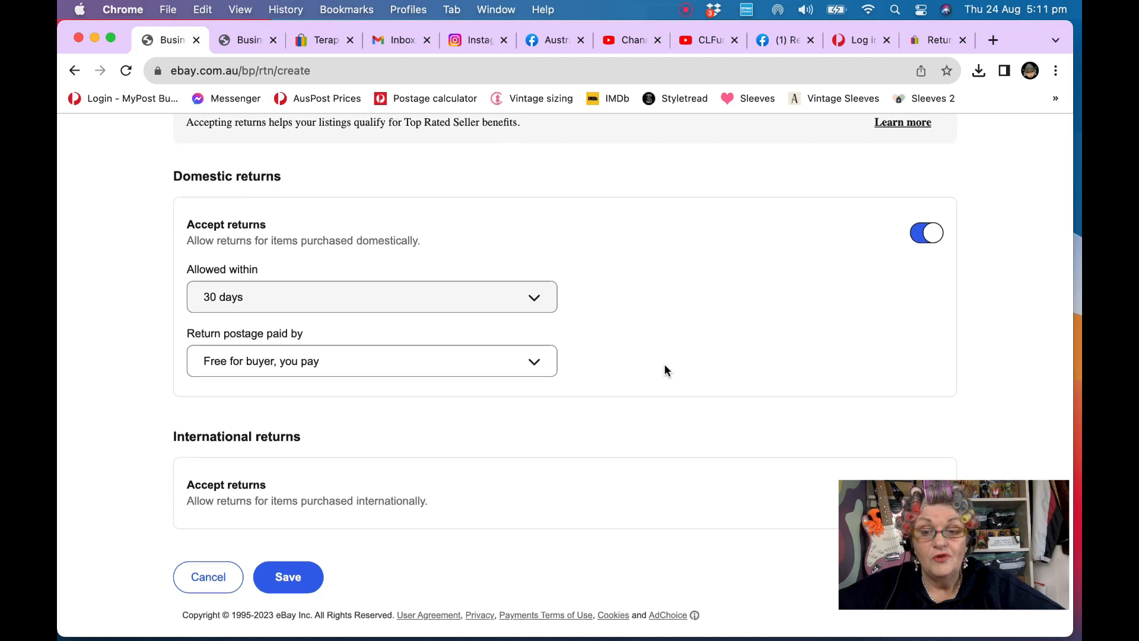
{"action": "scroll", "coordinate": [664, 365], "scroll_direction": "down", "scroll_amount": 1}
{"action": "scroll", "coordinate": [667, 371], "scroll_direction": "up", "scroll_amount": 1}
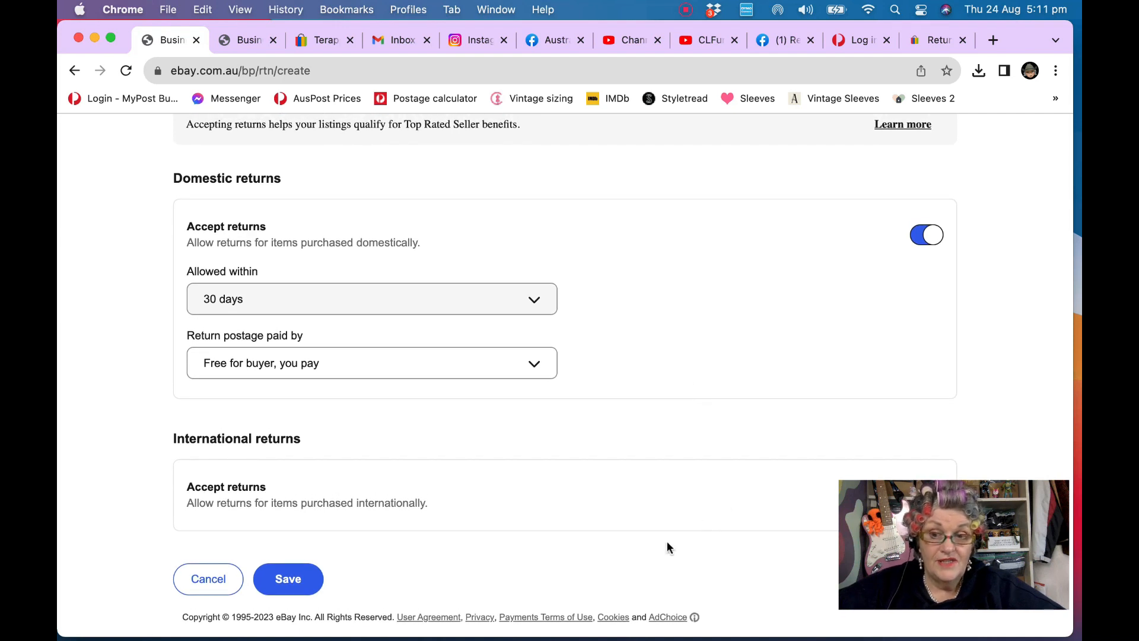
{"action": "left_click_drag", "start_coordinate": [953, 510], "coordinate": [973, 304]}
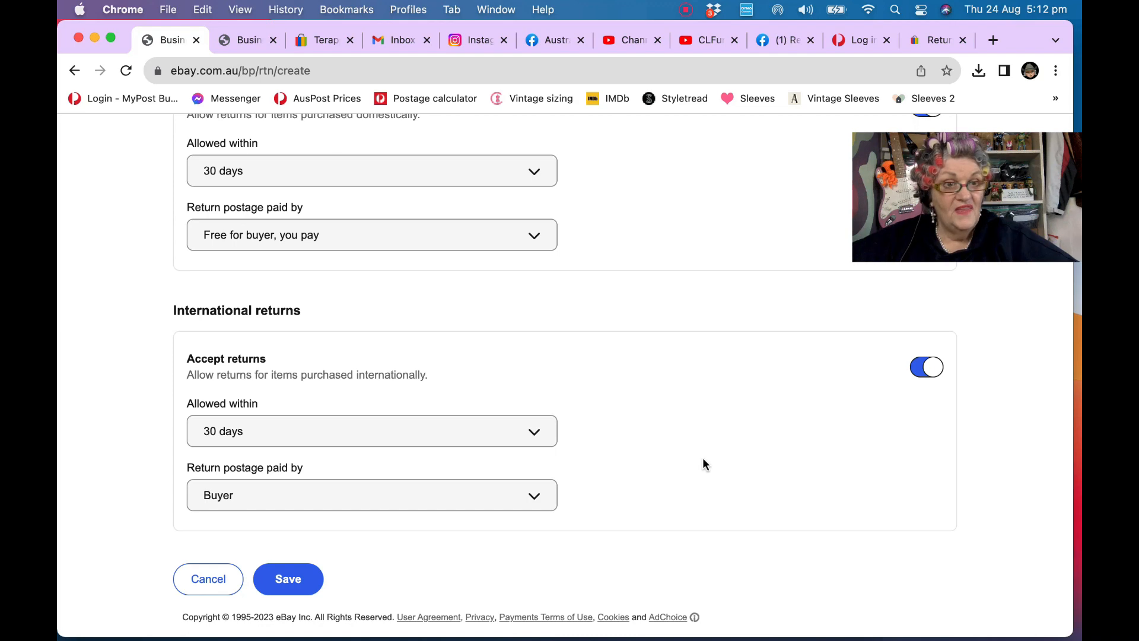
{"action": "left_click", "coordinate": [290, 578]}
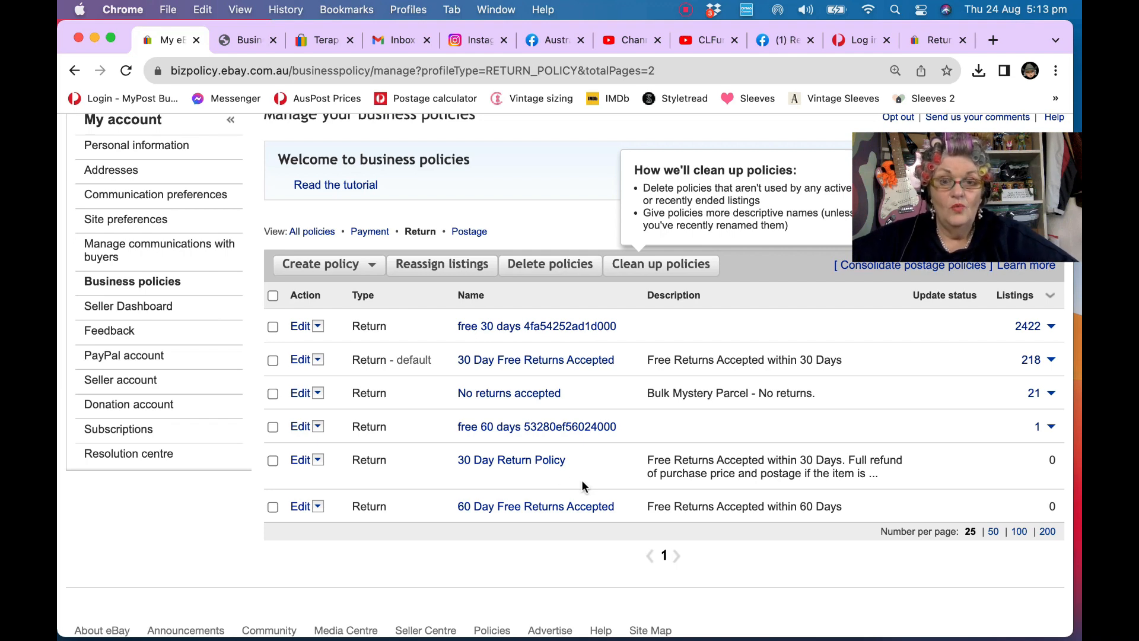
Open the "No returns accepted" policy and review its description and its domestic and international returns settings.
{"action": "left_click", "coordinate": [509, 394]}
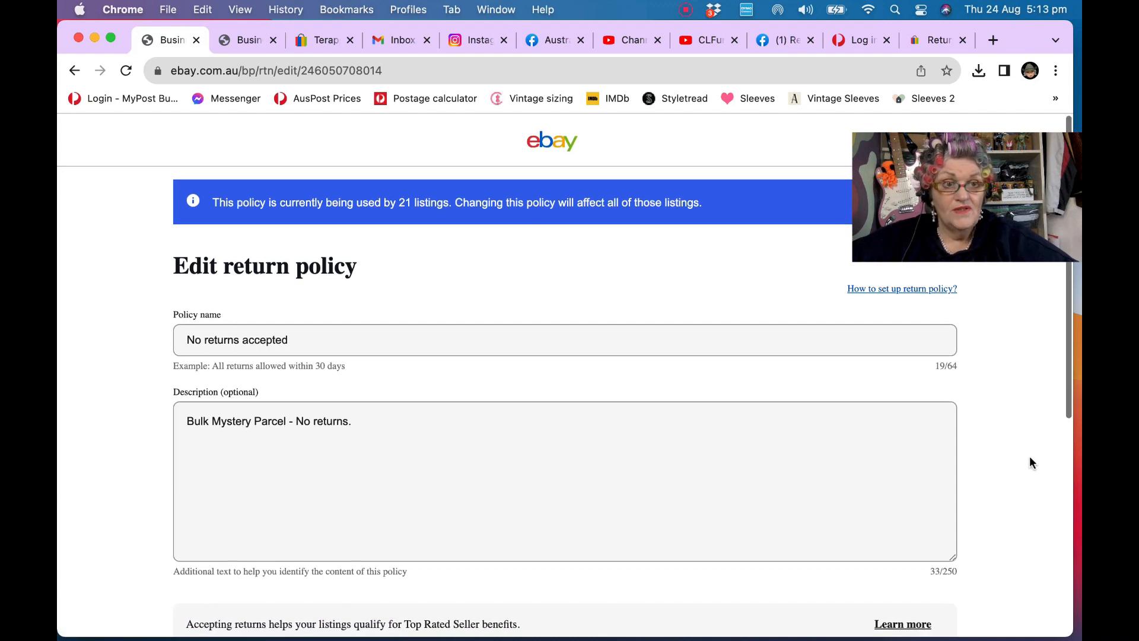
{"action": "scroll", "coordinate": [1030, 460], "scroll_direction": "down", "scroll_amount": 3}
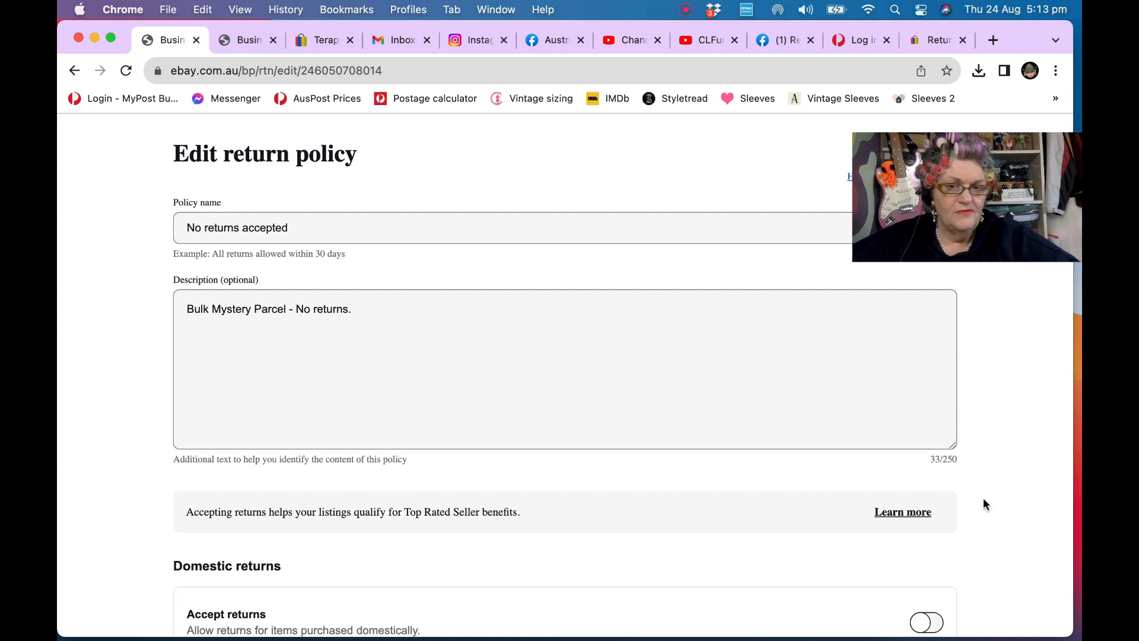
{"action": "scroll", "coordinate": [983, 503], "scroll_direction": "down", "scroll_amount": 3}
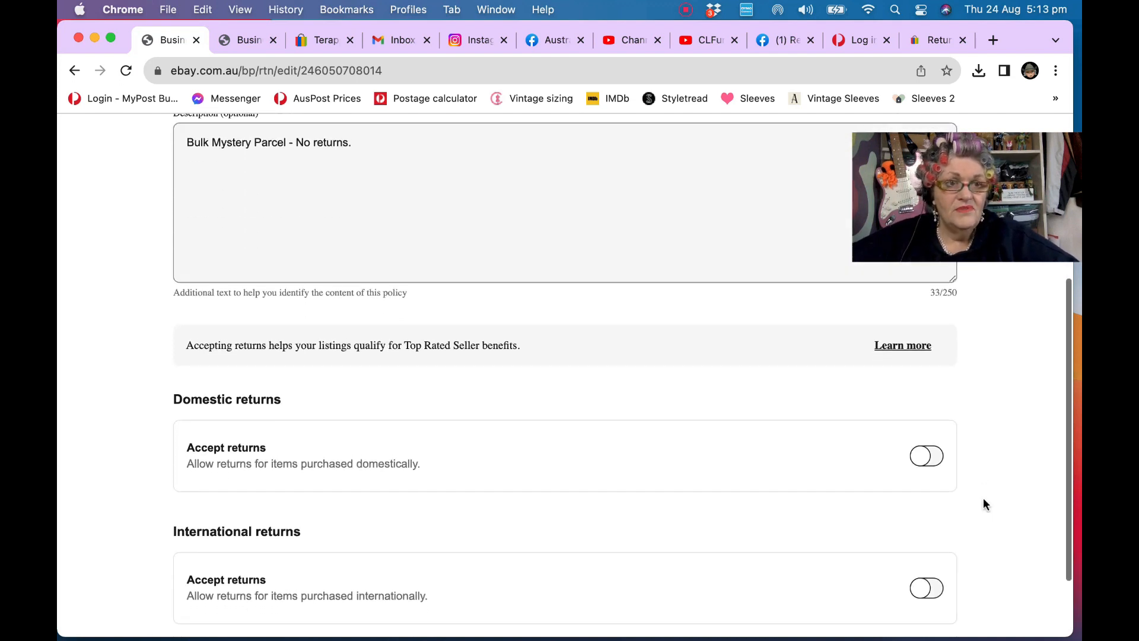